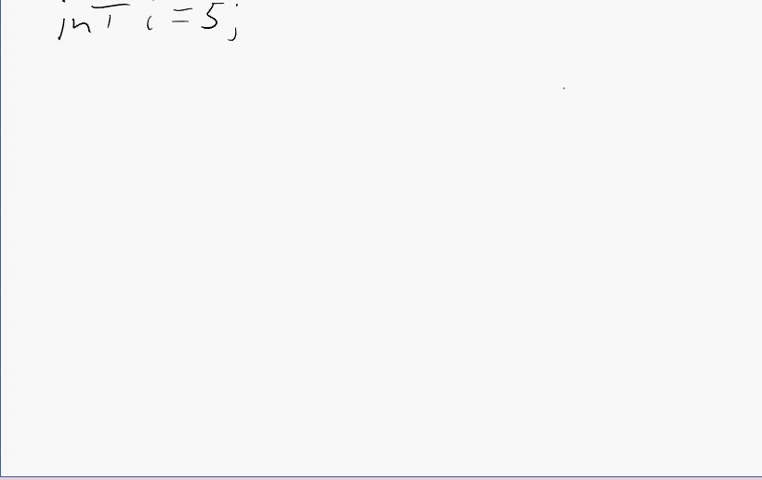
Begin outlining the top edge of a memory box on the right of the page
drag(564, 88, 642, 82)
Complete the box, label it i above, mark its corner, and underline int in line one
mouse_move(565, 89)
mouse_down()
mouse_move(618, 156)
mouse_move(644, 156)
mouse_up()
drag(644, 82, 641, 141)
click(591, 41)
drag(599, 49, 600, 60)
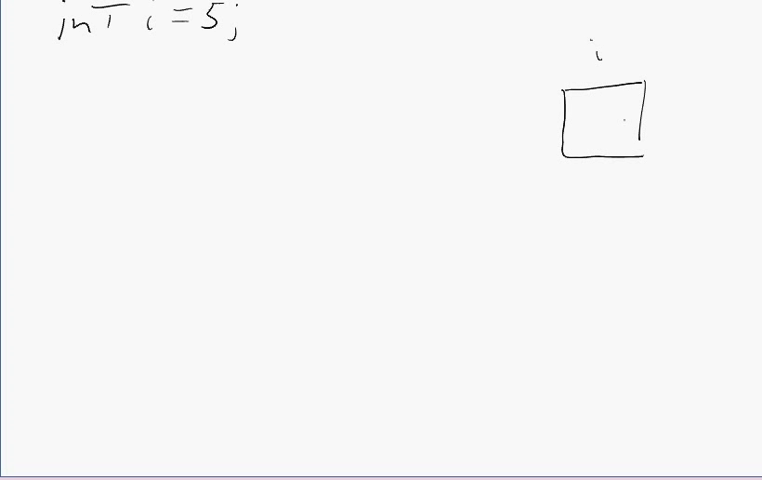
drag(634, 136, 634, 148)
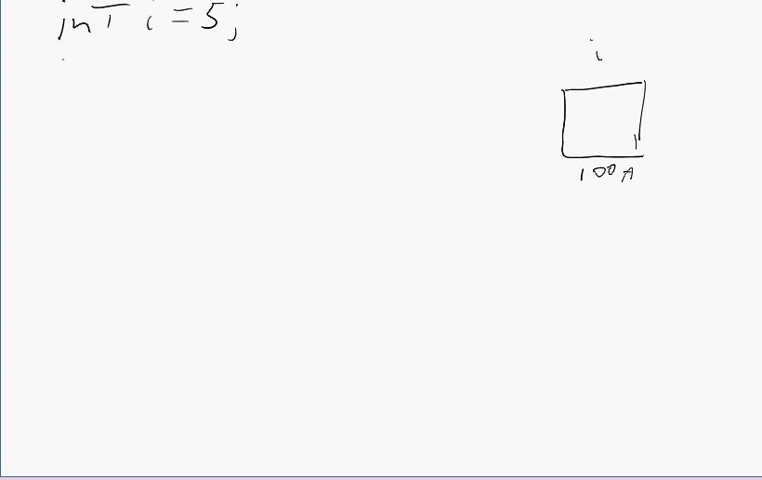
drag(60, 40, 116, 42)
Handwrite the pointer declaration int* ip; on the second line
mouse_move(65, 77)
mouse_down()
mouse_move(65, 92)
mouse_move(80, 78)
mouse_move(89, 92)
mouse_move(116, 68)
mouse_move(142, 80)
mouse_move(145, 61)
mouse_up()
click(65, 64)
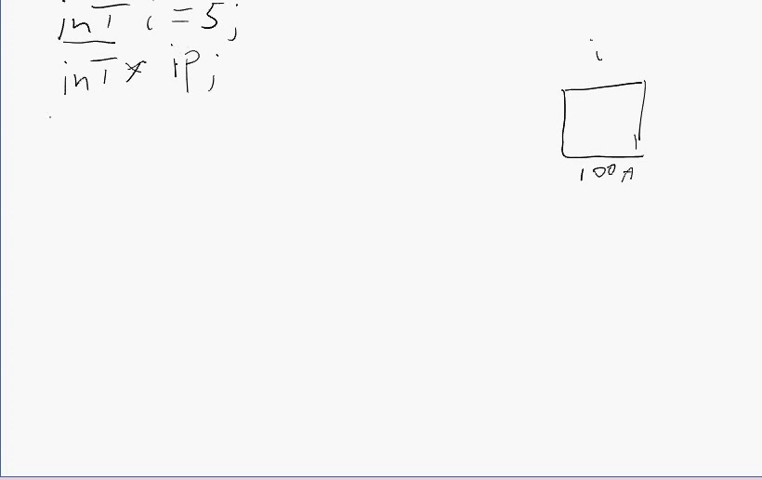
Handwrite the assignment ip = &i; on the third line
mouse_move(73, 122)
mouse_down()
mouse_move(73, 140)
mouse_move(89, 144)
mouse_move(90, 128)
mouse_move(127, 124)
mouse_move(126, 133)
mouse_up()
mouse_move(166, 107)
mouse_down()
mouse_move(158, 128)
mouse_move(163, 114)
mouse_move(185, 131)
mouse_move(217, 136)
mouse_up()
click(218, 123)
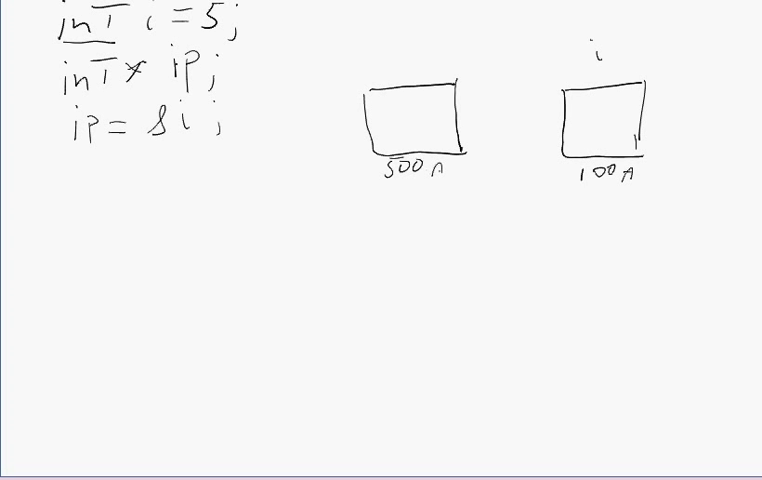
Label the left box ip with address 500A and write the value 5 inside box i
drag(393, 50, 394, 65)
mouse_move(393, 33)
mouse_down()
mouse_move(403, 70)
mouse_move(404, 55)
mouse_up()
drag(579, 104, 577, 127)
drag(579, 103, 593, 101)
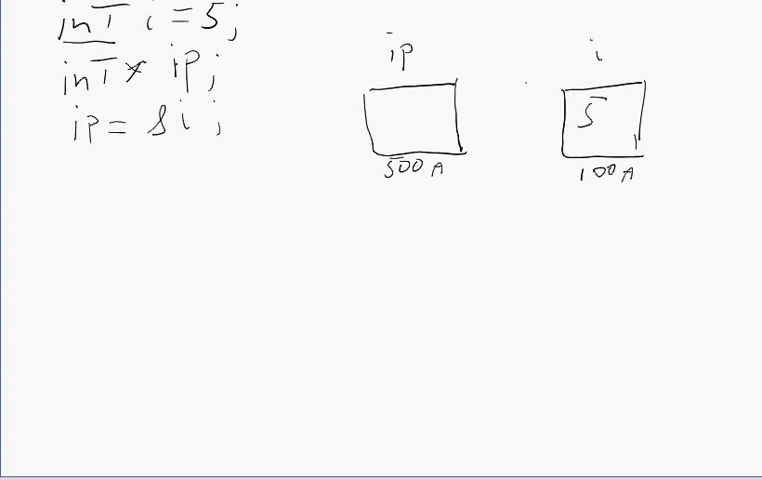